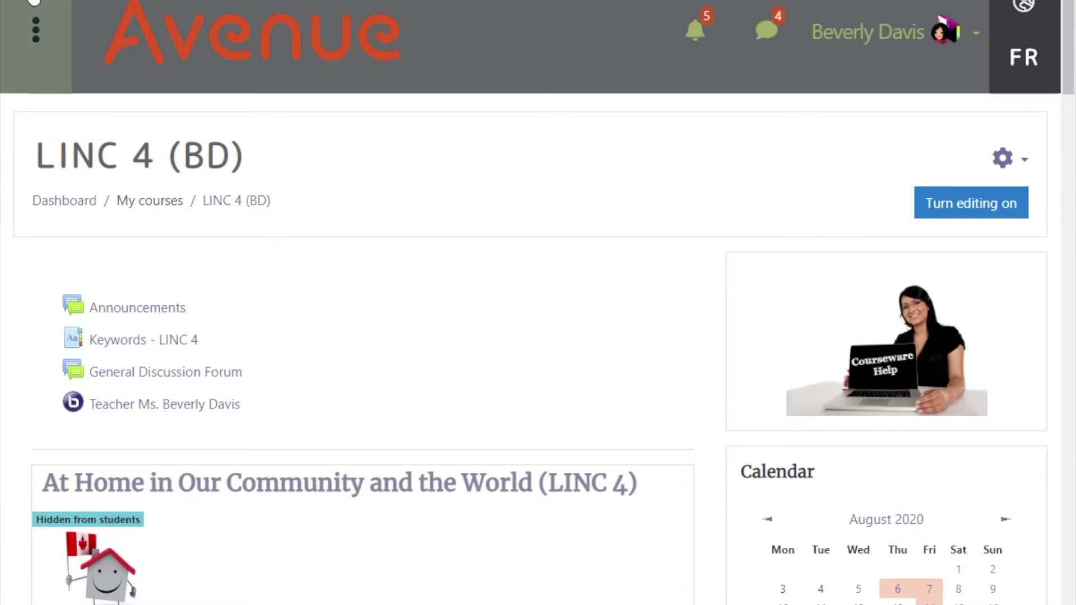
Step: Open the LINC 4 (BD) Participants page from the course navigation drawer
{"action": "left_click", "coordinate": [34, 17]}
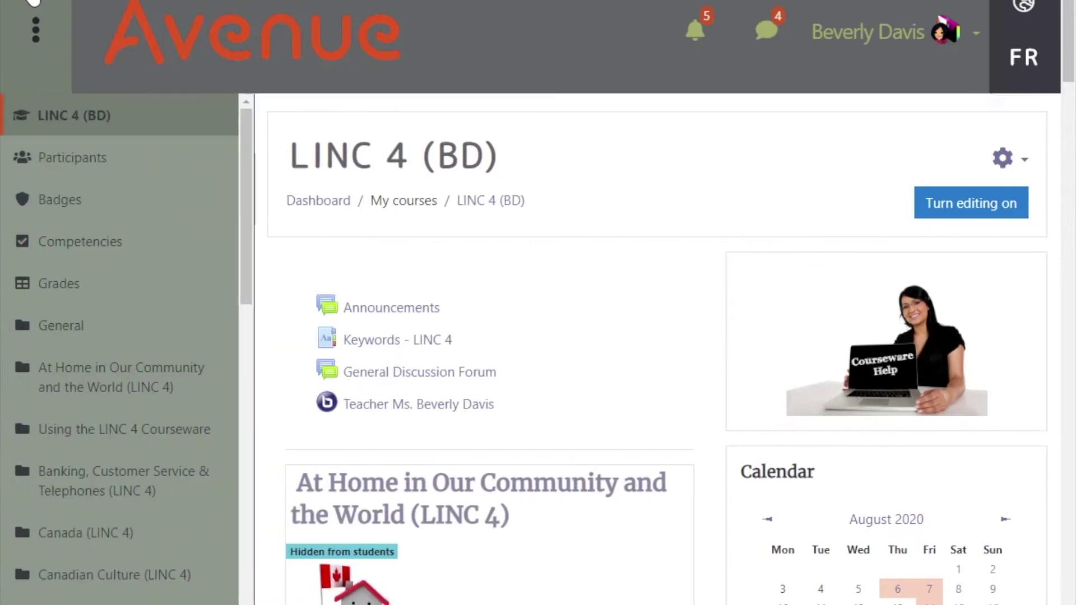
{"action": "left_click", "coordinate": [68, 160]}
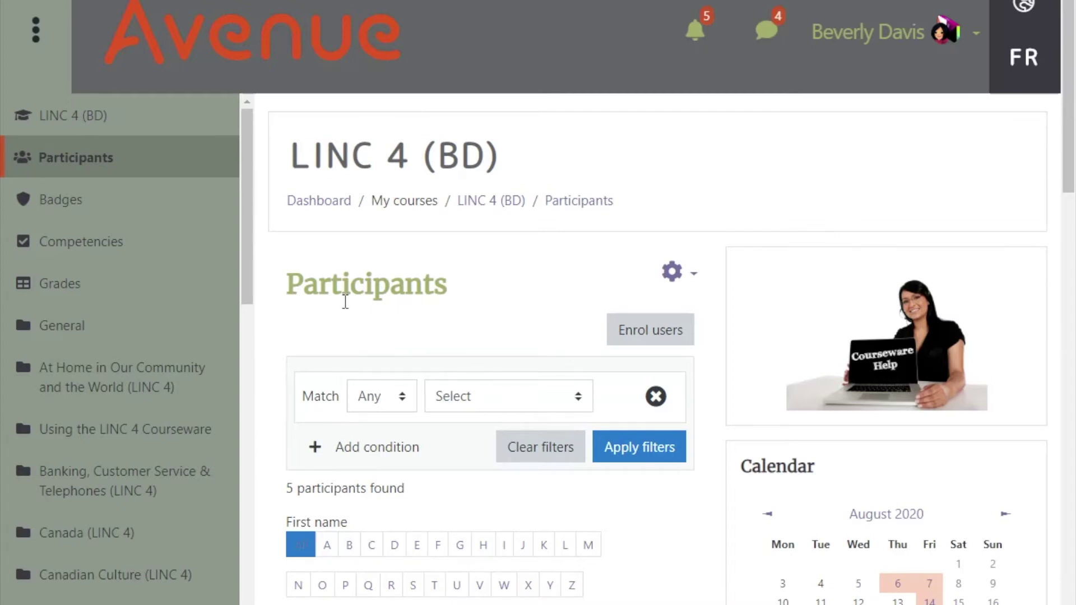
{"action": "scroll", "coordinate": [361, 350], "scroll_direction": "down", "scroll_amount": 2}
{"action": "scroll", "coordinate": [361, 355], "scroll_direction": "down", "scroll_amount": 2}
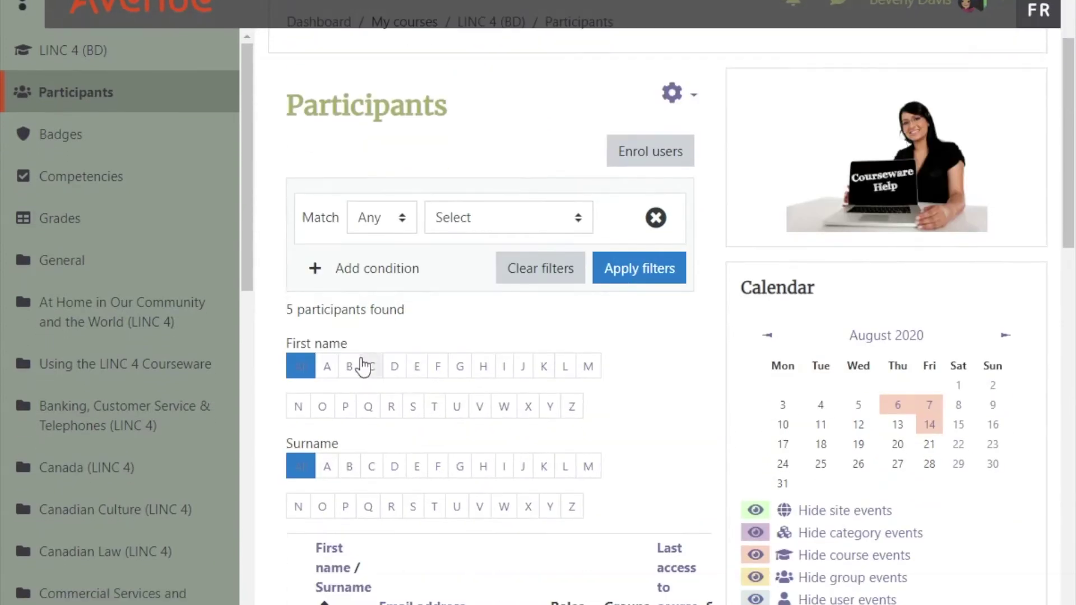
{"action": "scroll", "coordinate": [360, 355], "scroll_direction": "down", "scroll_amount": 2}
{"action": "scroll", "coordinate": [361, 362], "scroll_direction": "down", "scroll_amount": 4}
{"action": "scroll", "coordinate": [362, 370], "scroll_direction": "down", "scroll_amount": 4}
{"action": "scroll", "coordinate": [362, 373], "scroll_direction": "down", "scroll_amount": 4}
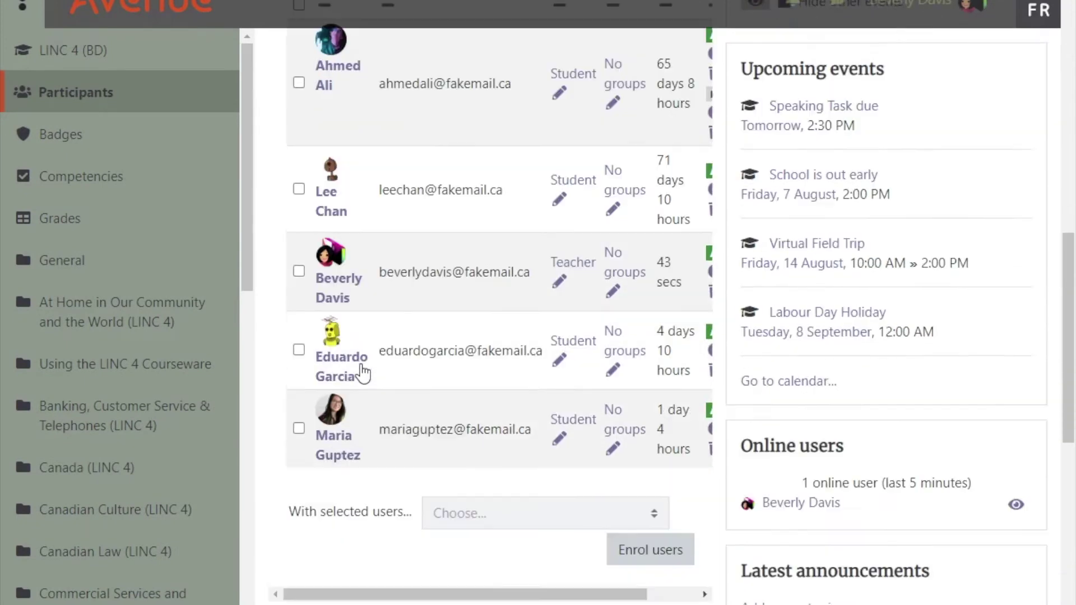
{"action": "scroll", "coordinate": [363, 372], "scroll_direction": "down", "scroll_amount": 2}
{"action": "scroll", "coordinate": [360, 368], "scroll_direction": "up", "scroll_amount": 9}
{"action": "scroll", "coordinate": [360, 367], "scroll_direction": "up", "scroll_amount": 3}
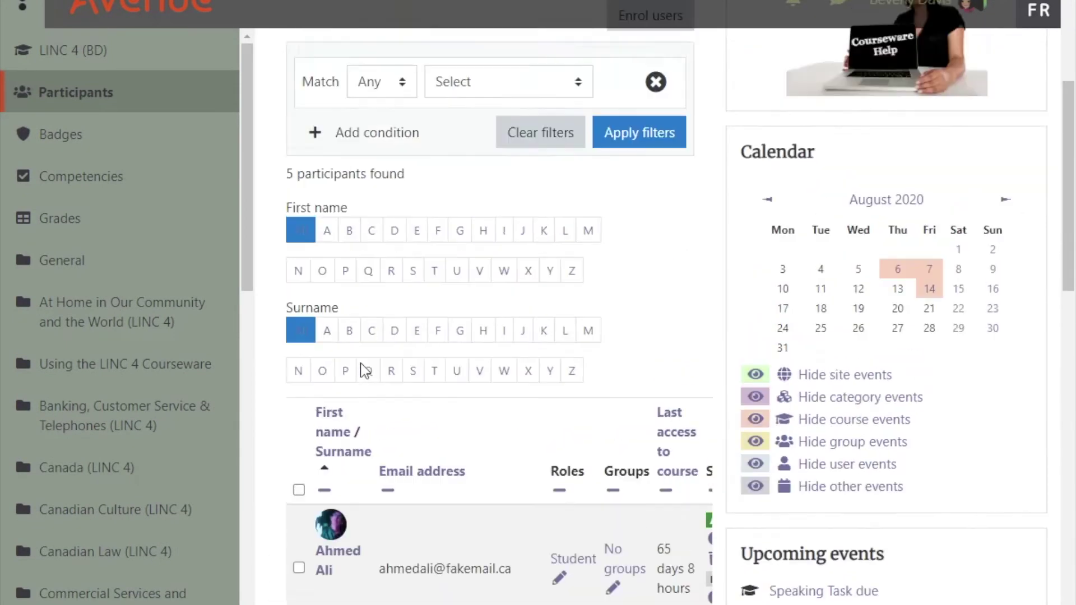
{"action": "scroll", "coordinate": [361, 368], "scroll_direction": "up", "scroll_amount": 3}
{"action": "scroll", "coordinate": [360, 369], "scroll_direction": "up", "scroll_amount": 4}
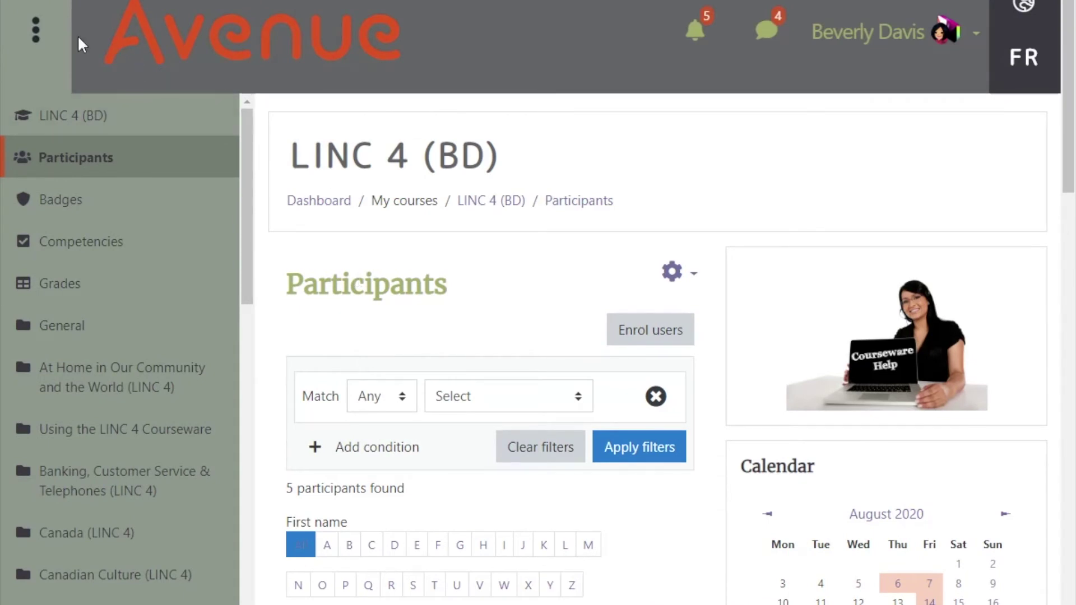
Step: Collapse the navigation drawer beside the LINC 4 (BD) participant list
{"action": "left_click", "coordinate": [31, 40]}
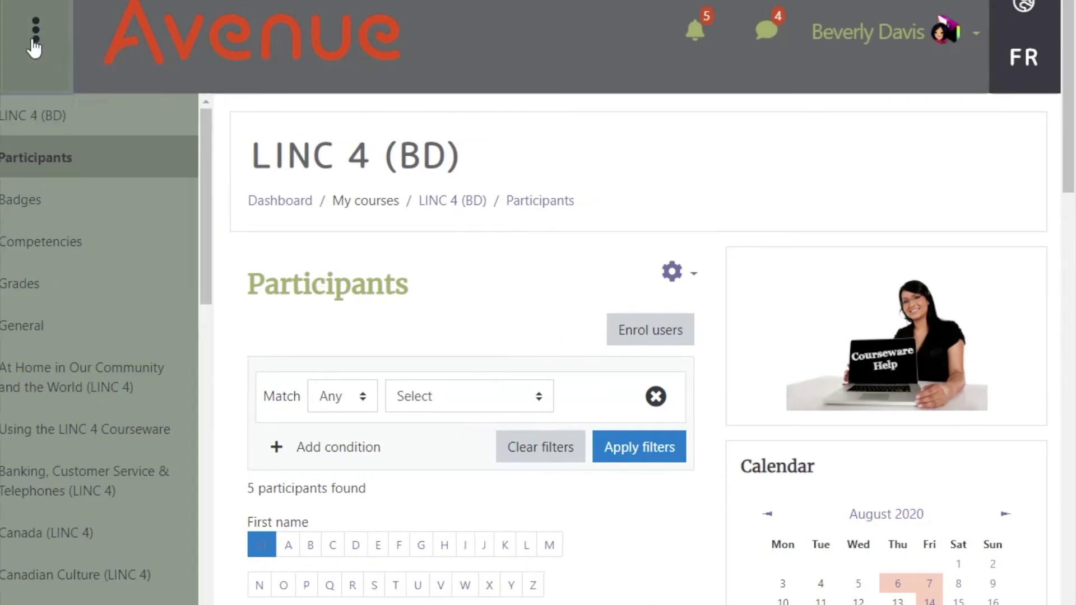
{"action": "scroll", "coordinate": [483, 201], "scroll_direction": "down", "scroll_amount": 2}
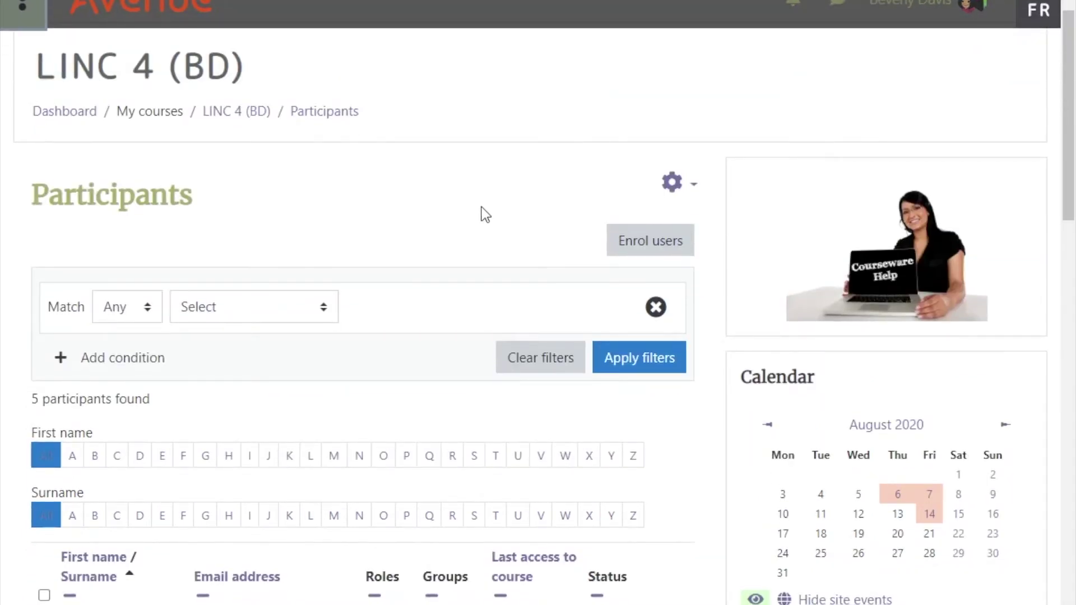
{"action": "scroll", "coordinate": [482, 214], "scroll_direction": "down", "scroll_amount": 2}
{"action": "scroll", "coordinate": [481, 214], "scroll_direction": "down", "scroll_amount": 2}
{"action": "scroll", "coordinate": [482, 214], "scroll_direction": "down", "scroll_amount": 2}
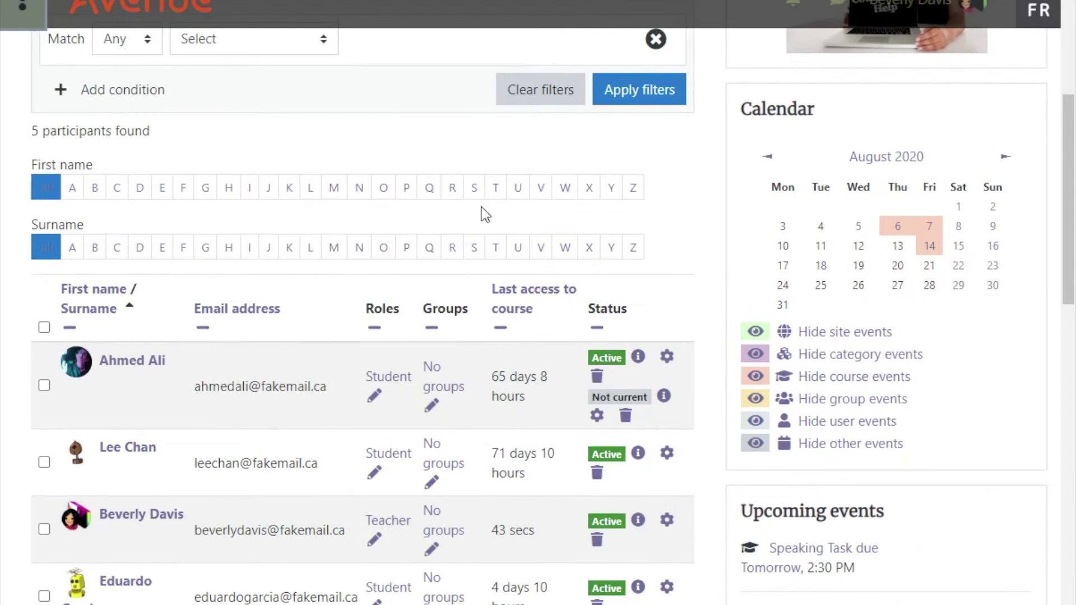
{"action": "scroll", "coordinate": [484, 215], "scroll_direction": "down", "scroll_amount": 2}
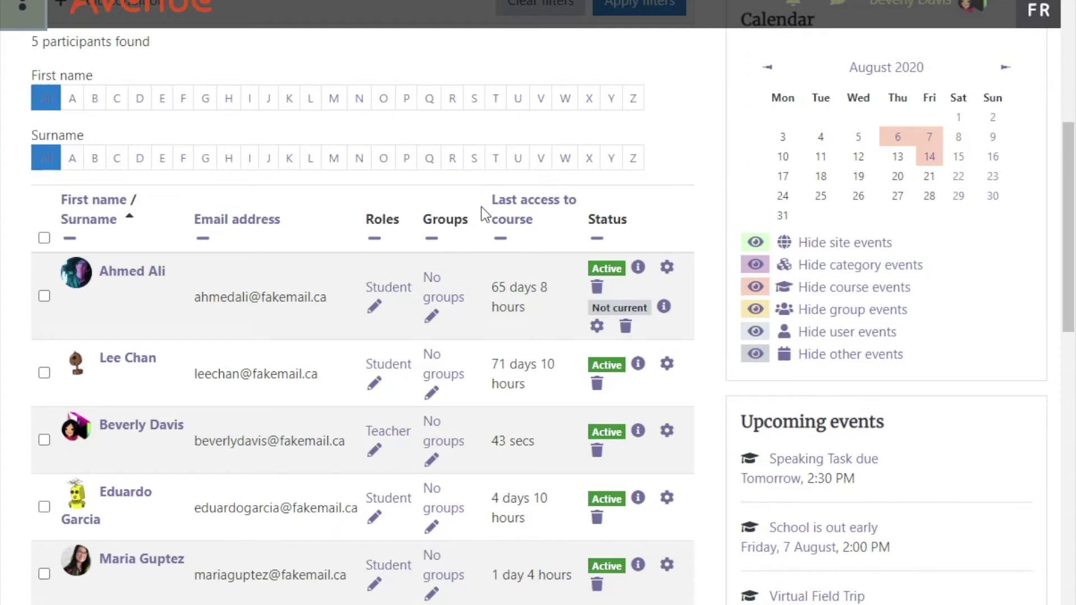
{"action": "scroll", "coordinate": [482, 207], "scroll_direction": "up", "scroll_amount": 4}
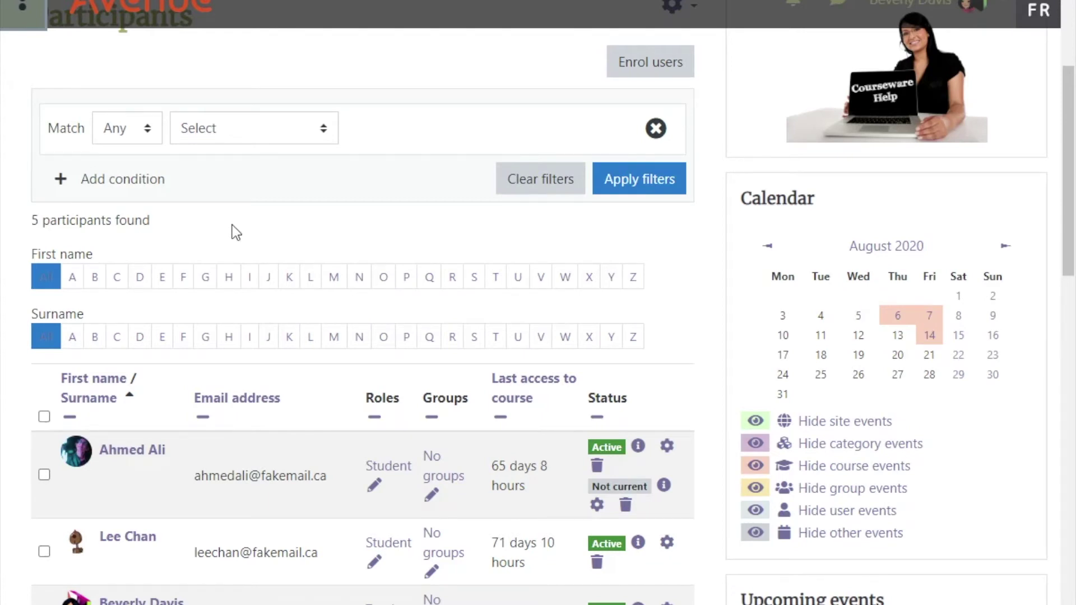
{"action": "left_click", "coordinate": [335, 287]}
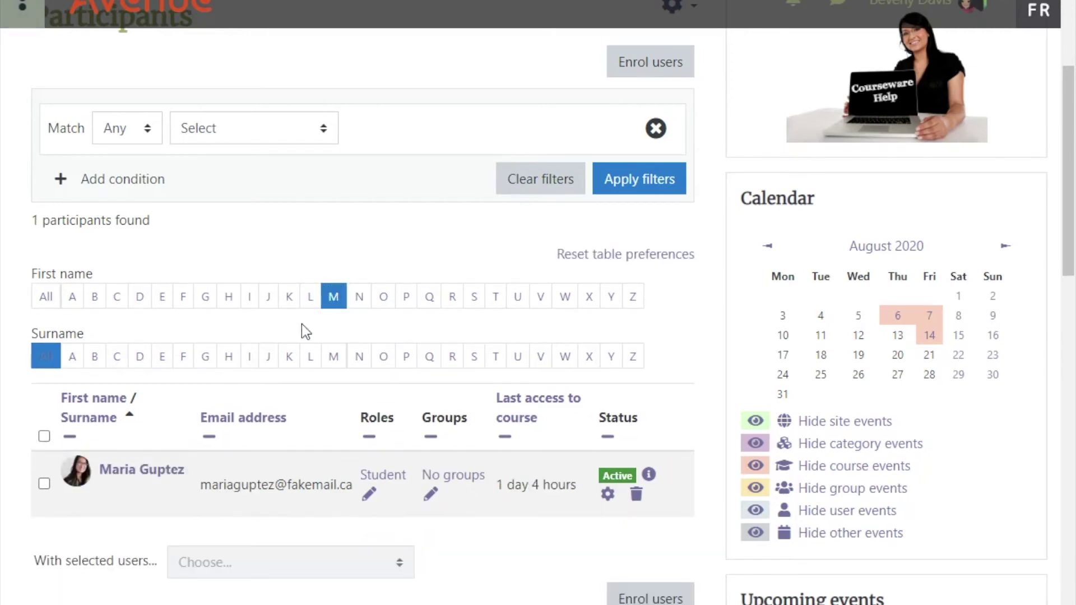
{"action": "left_click", "coordinate": [207, 358]}
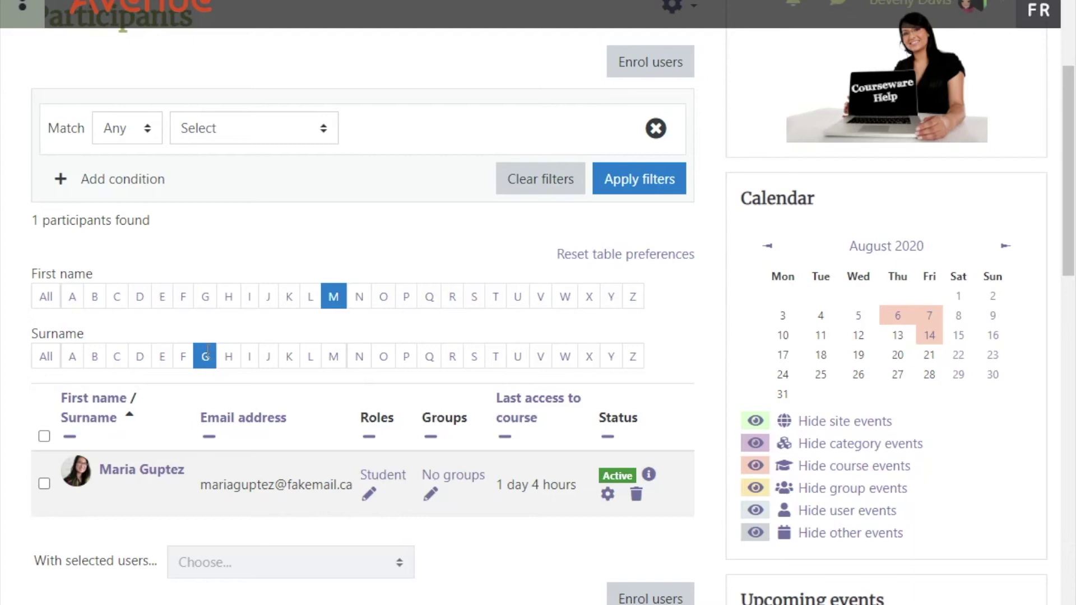
{"action": "left_click", "coordinate": [46, 303]}
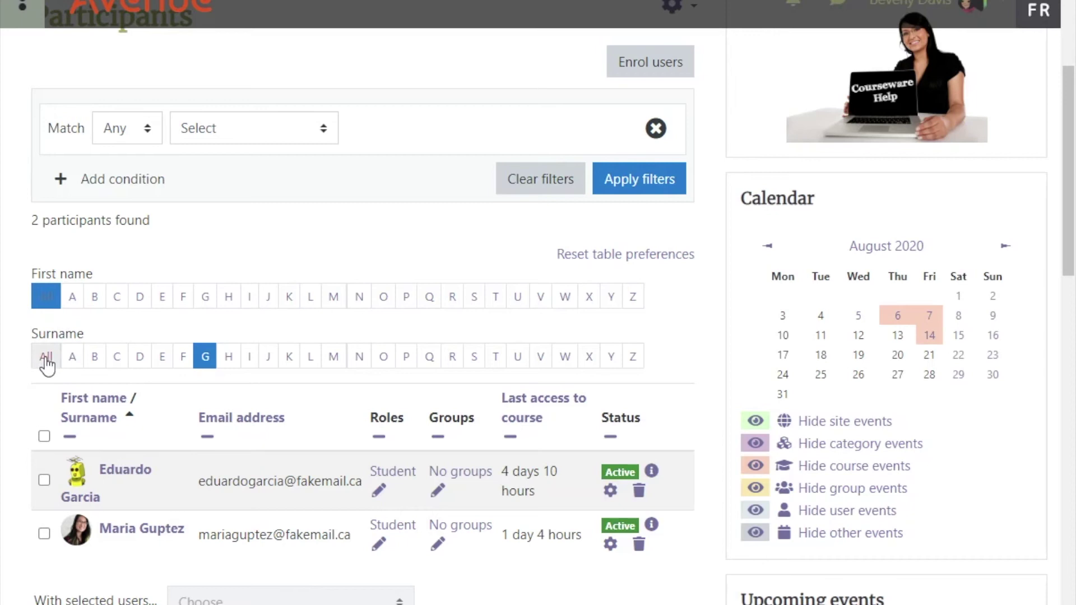
{"action": "left_click", "coordinate": [46, 360]}
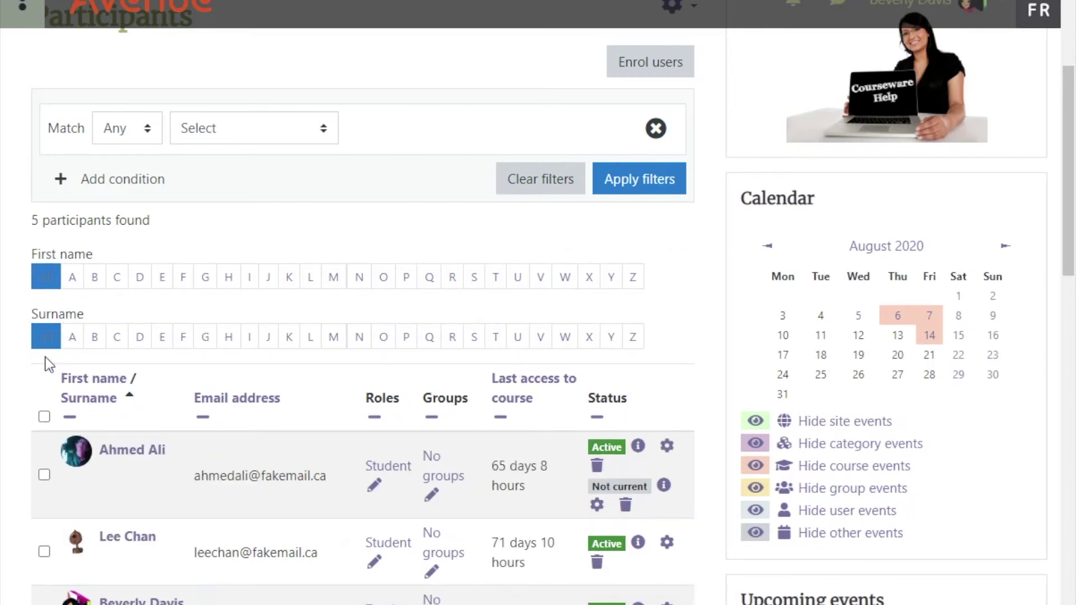
{"action": "scroll", "coordinate": [45, 358], "scroll_direction": "down", "scroll_amount": 2}
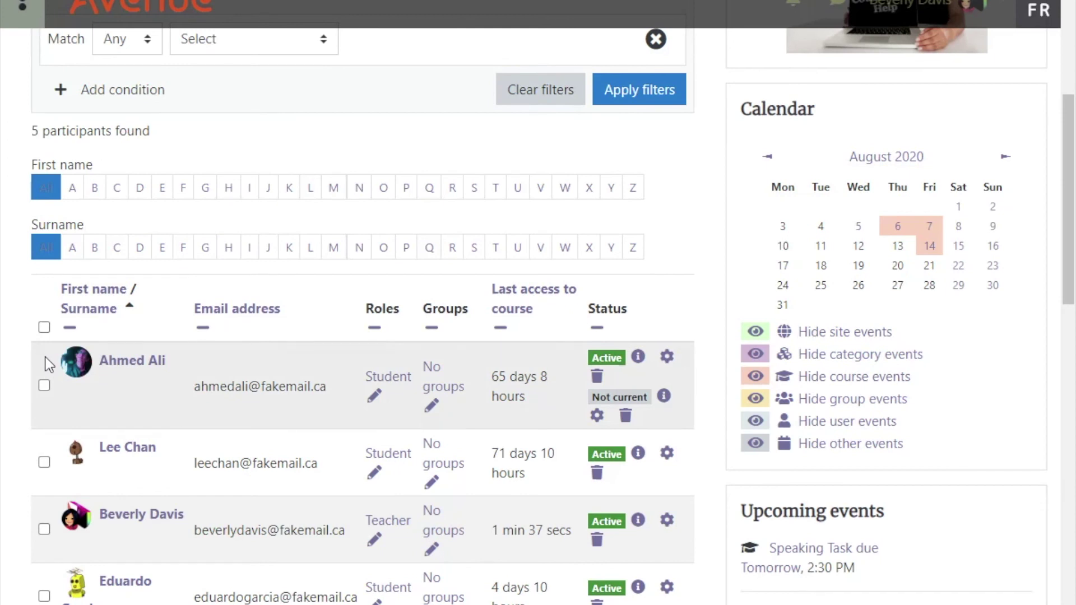
Step: Sort the participant table by first name, then surname, then email address
{"action": "left_click", "coordinate": [100, 294]}
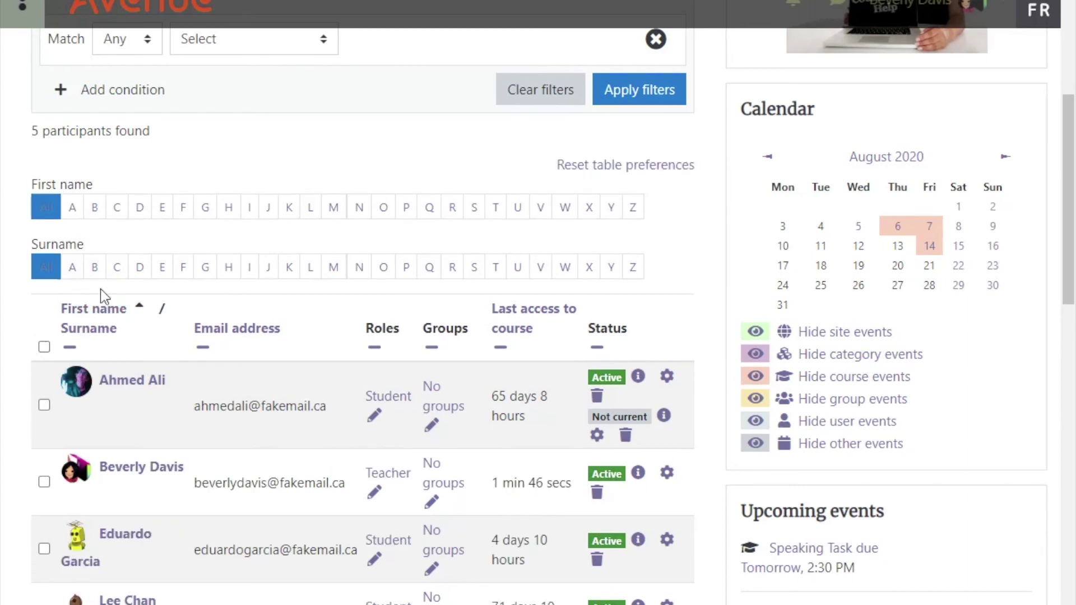
{"action": "left_click", "coordinate": [91, 331]}
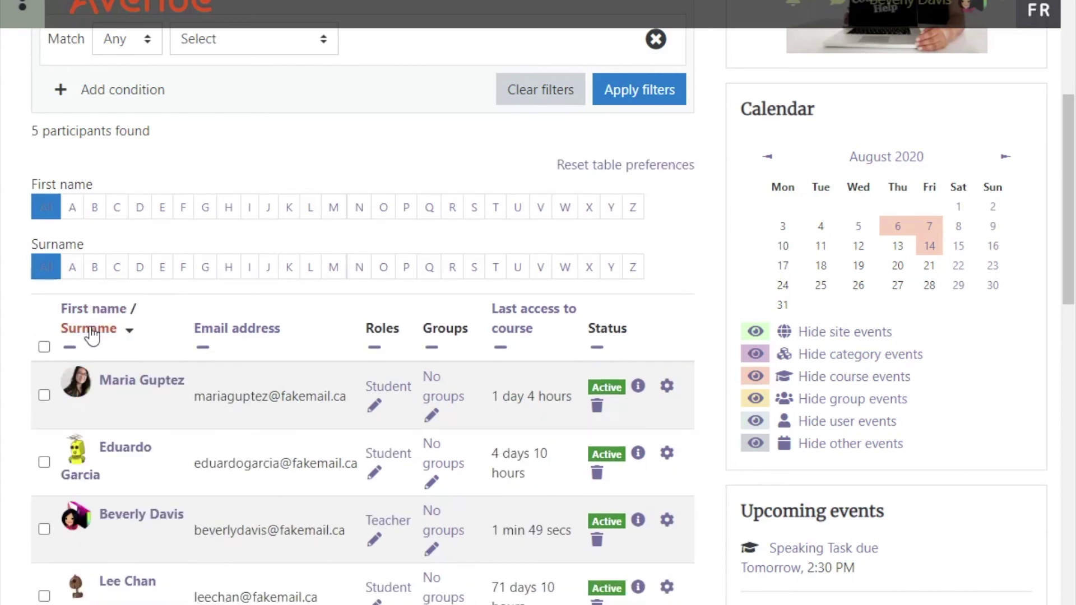
{"action": "left_click", "coordinate": [258, 340]}
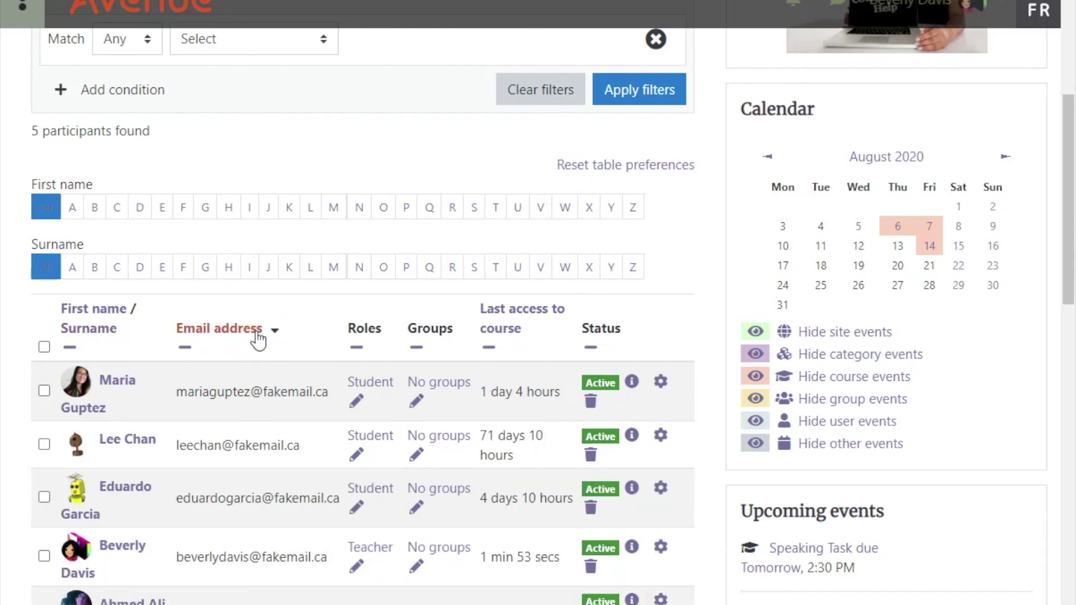